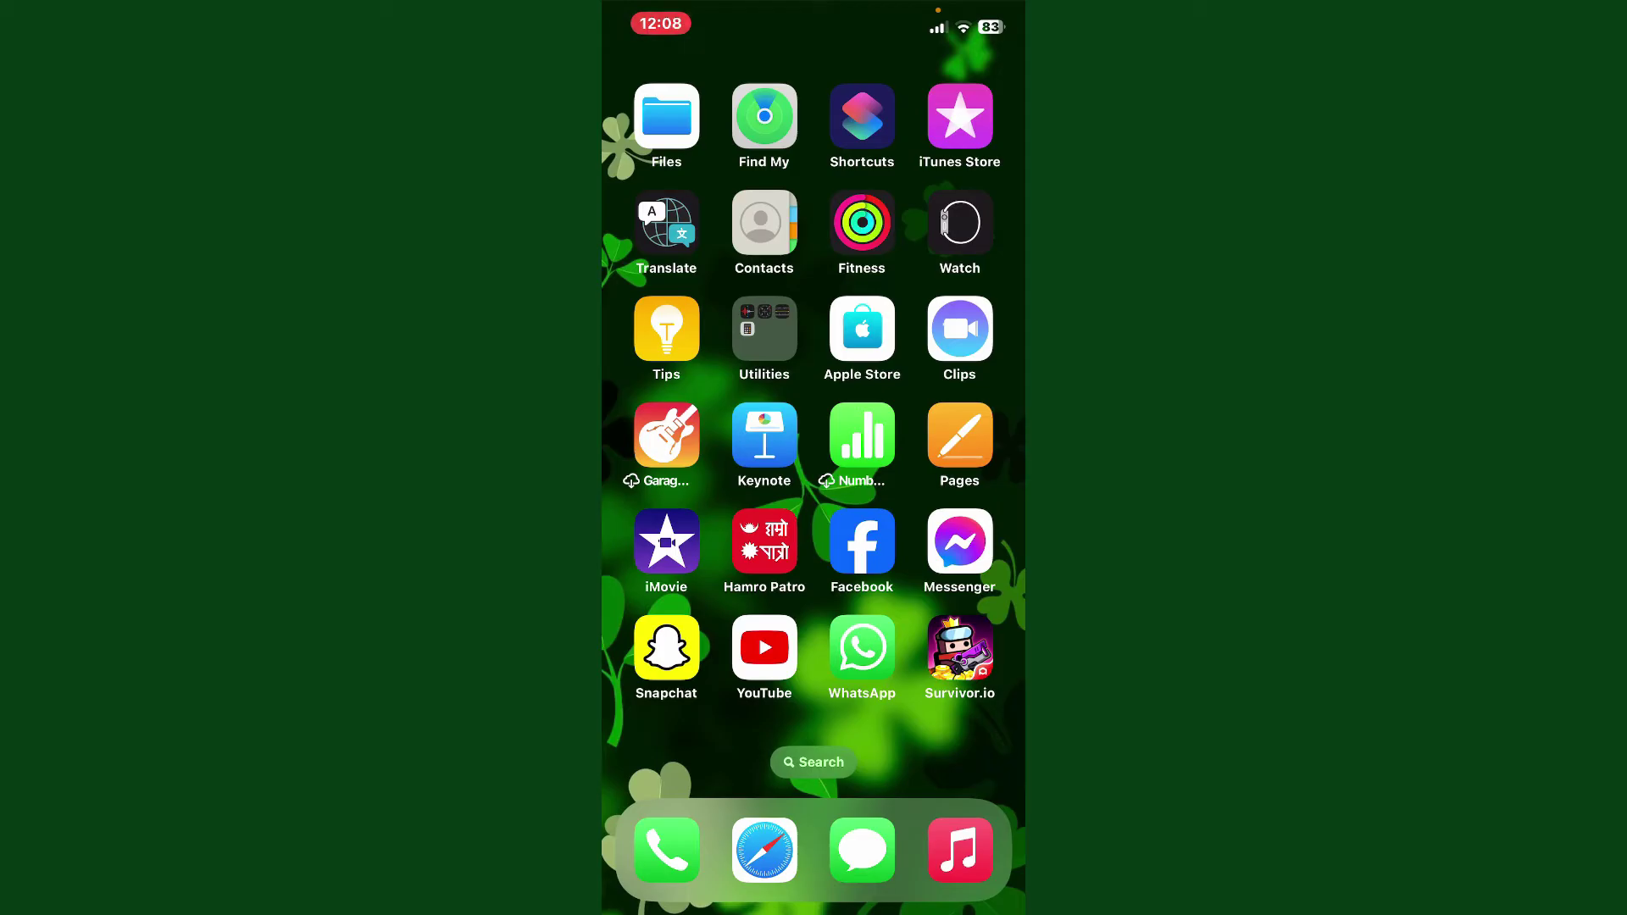
{"action": "left_click_drag", "start_coordinate": [916, 508], "coordinate": [686, 509]}
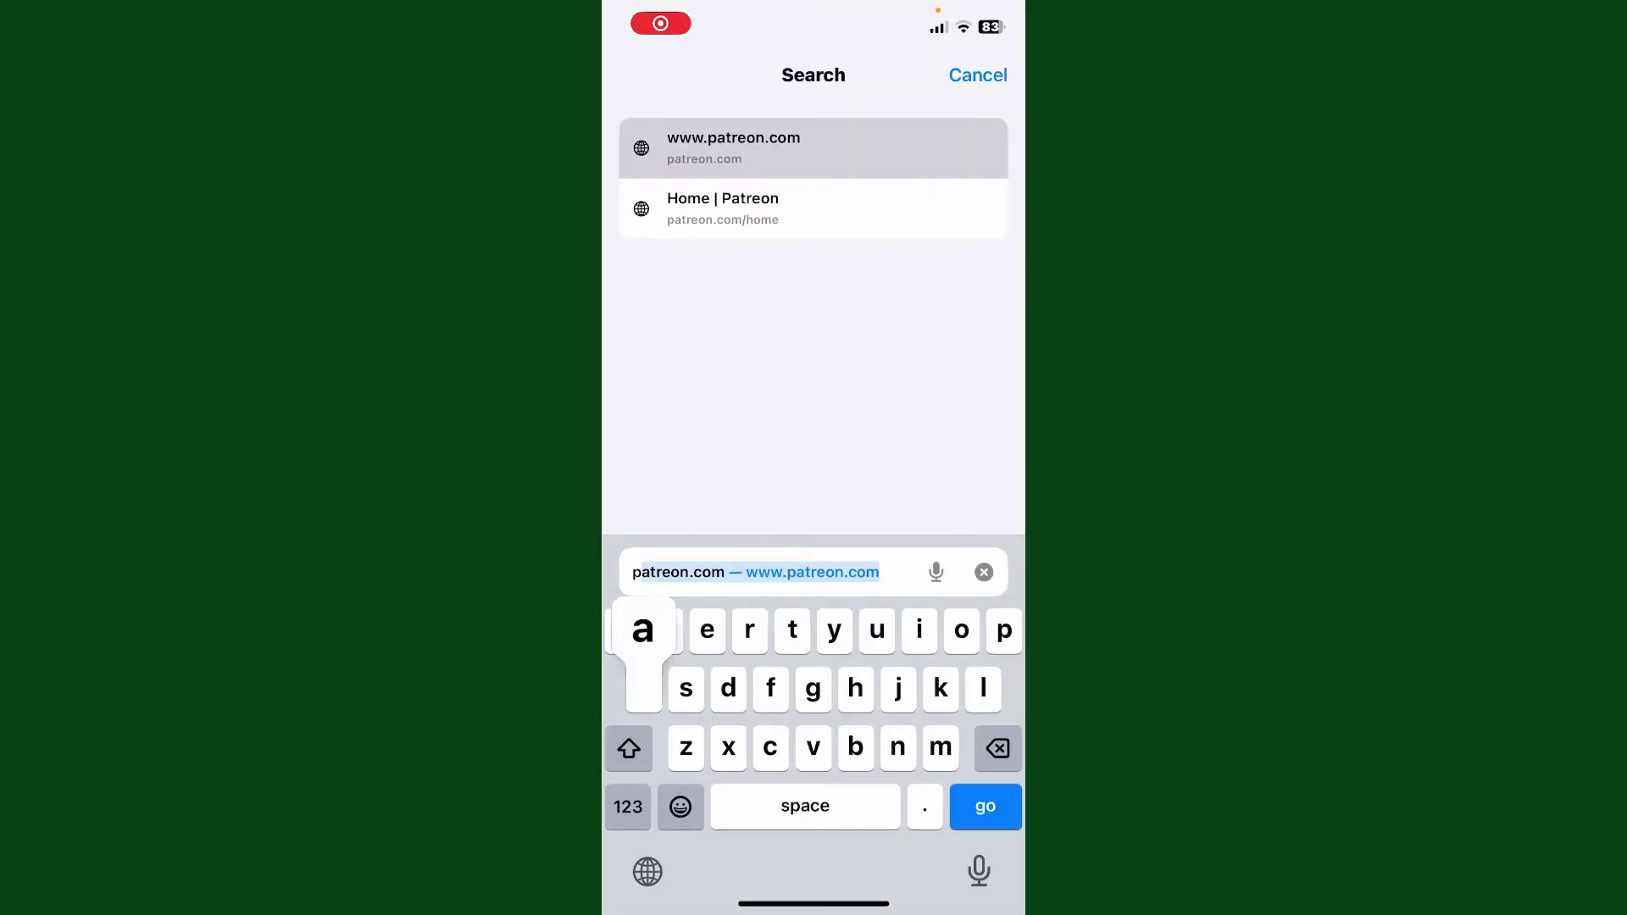
{"action": "type", "text": "tre"}
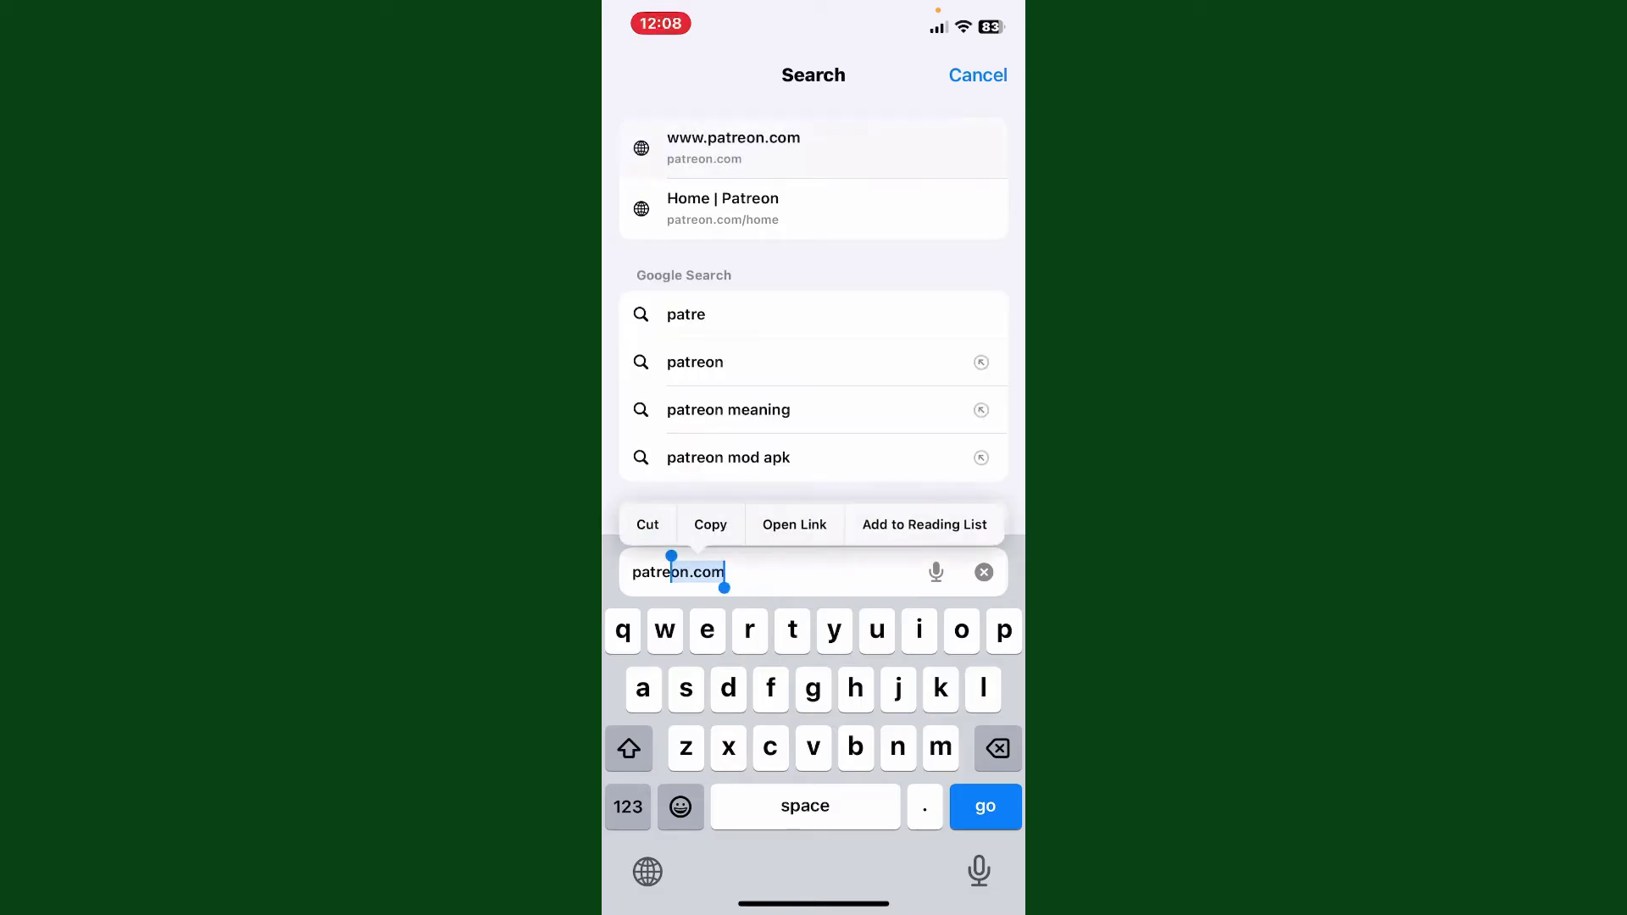
{"action": "left_click", "coordinate": [986, 807]}
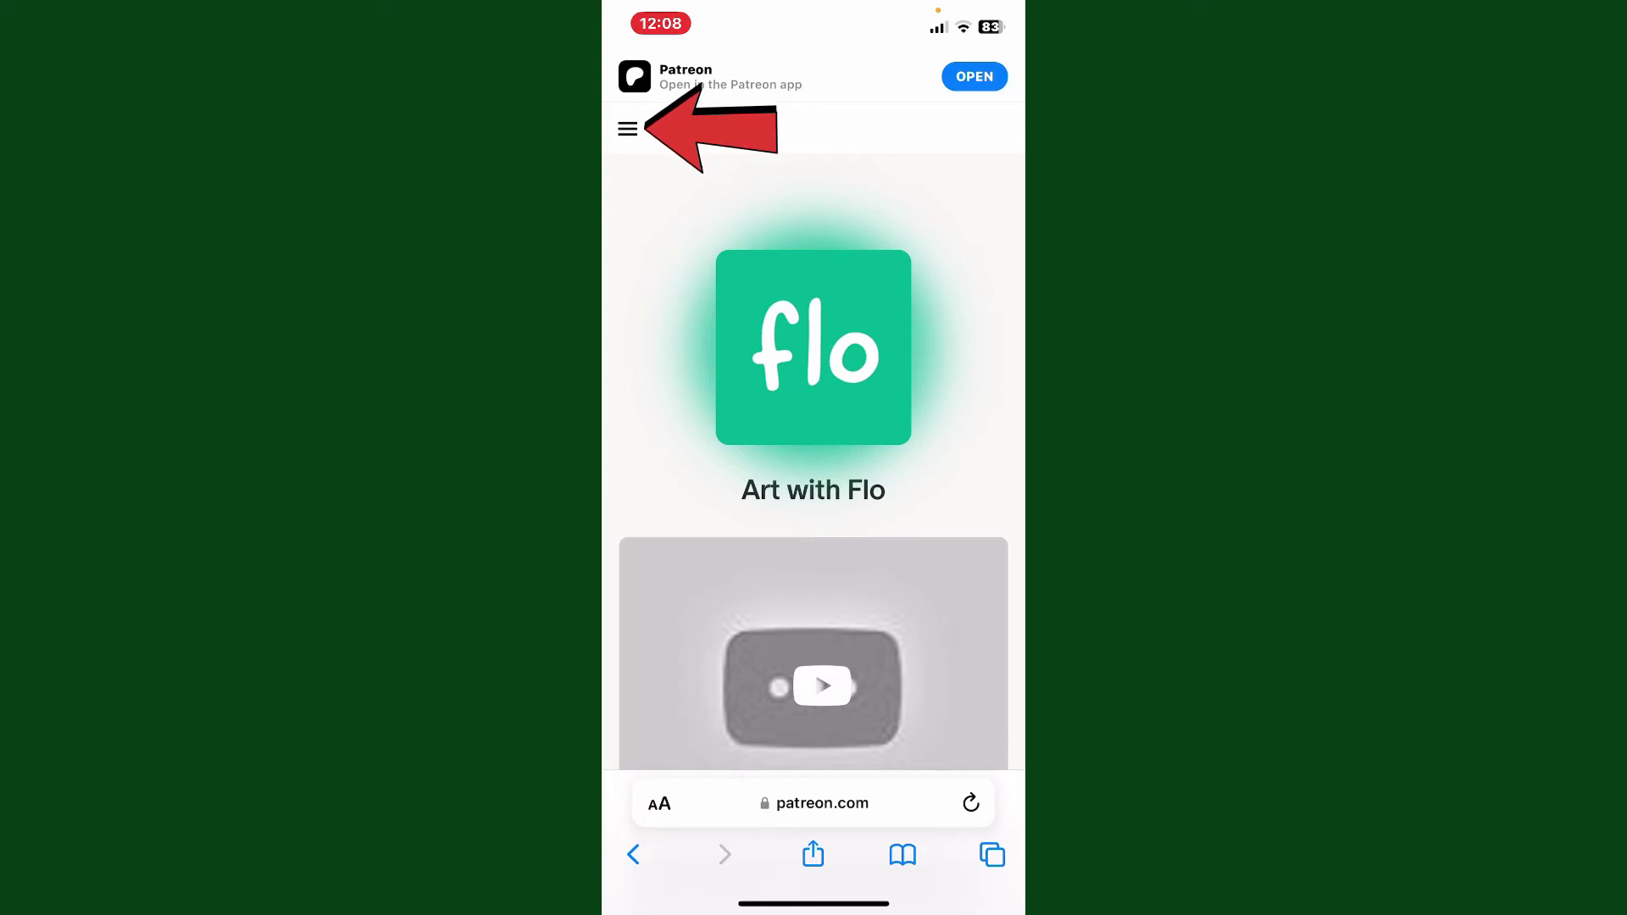
Step: Go through the site menu to Settings and show the Payment methods tab
{"action": "left_click", "coordinate": [627, 129]}
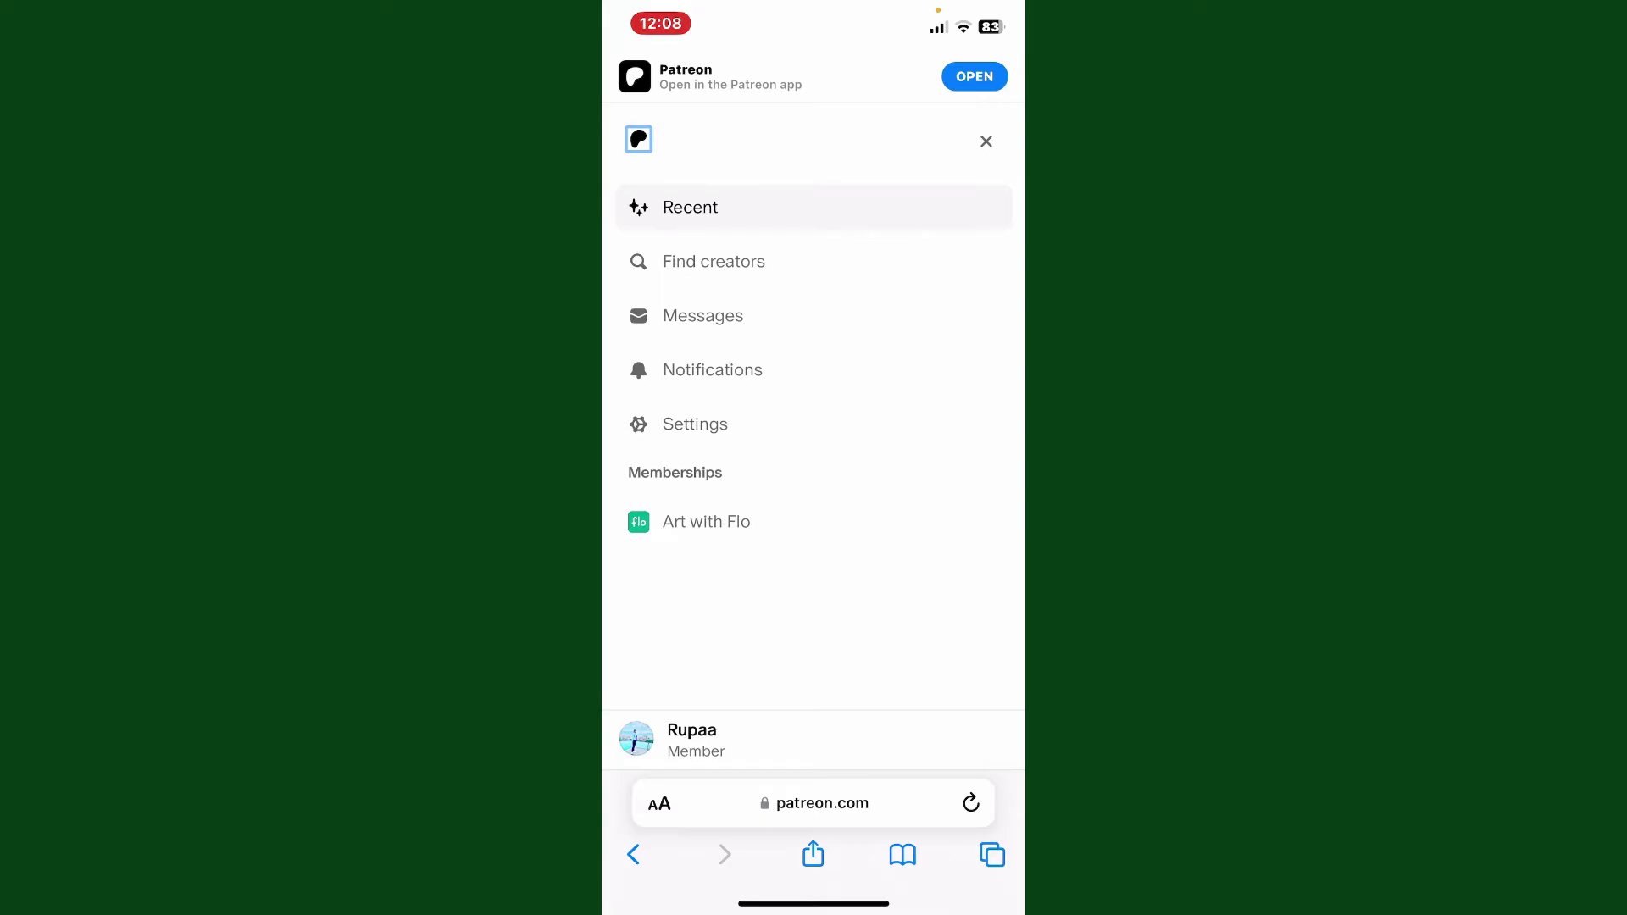
{"action": "left_click", "coordinate": [694, 424]}
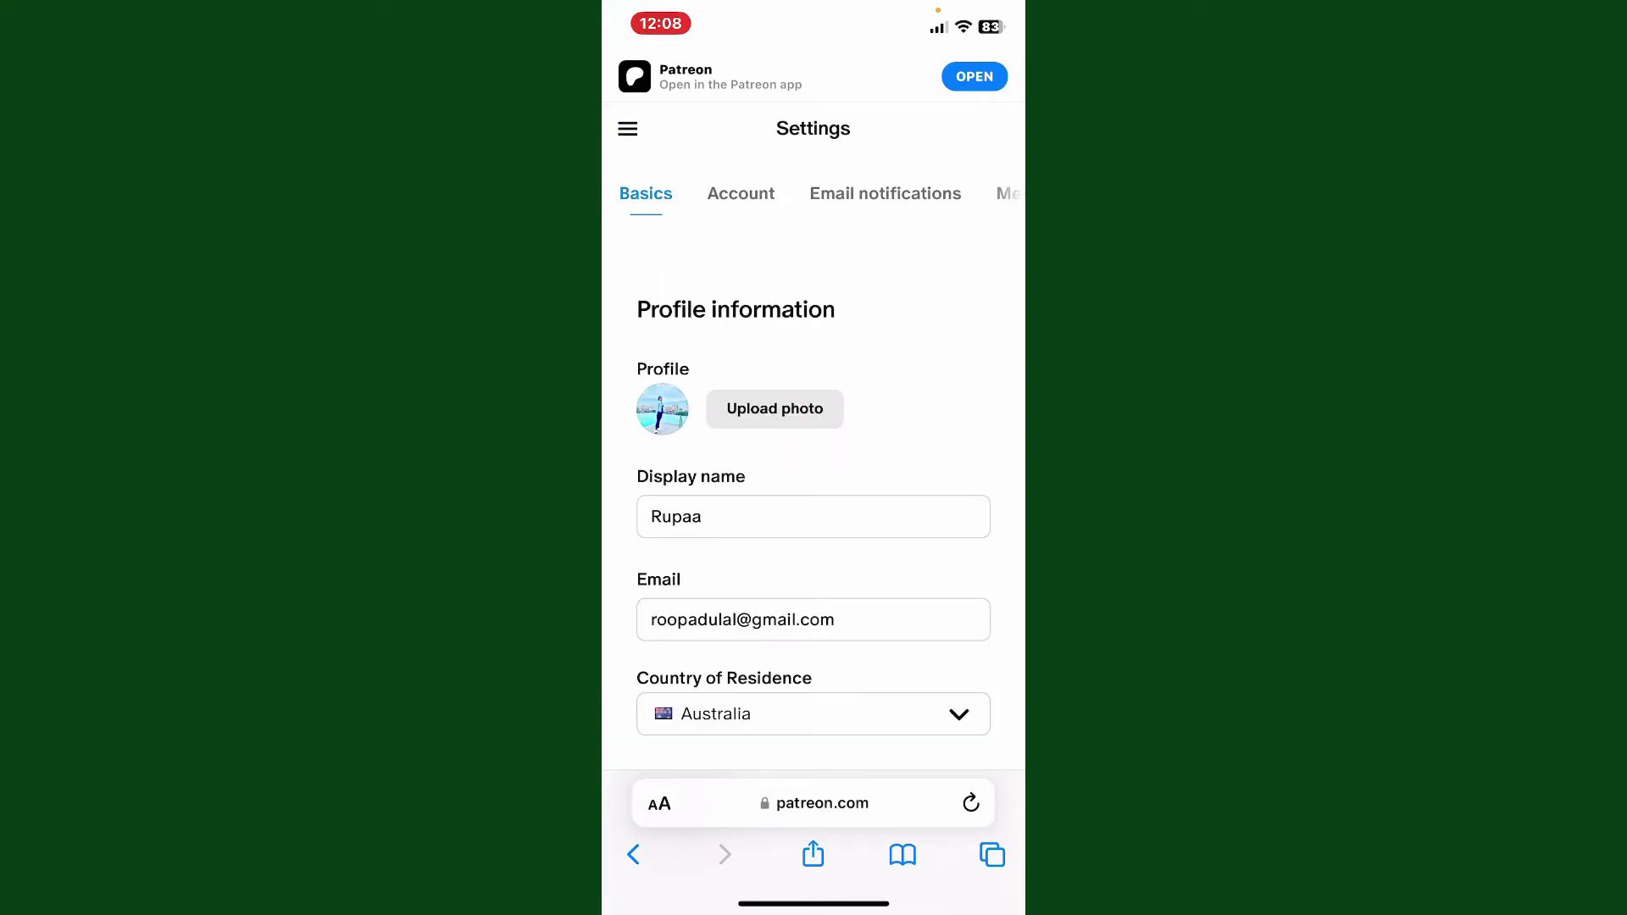
{"action": "scroll", "coordinate": [814, 194], "scroll_direction": "right", "scroll_amount": 3}
{"action": "scroll", "coordinate": [814, 193], "scroll_direction": "left", "scroll_amount": 3}
{"action": "scroll", "coordinate": [814, 194], "scroll_direction": "right", "scroll_amount": 4}
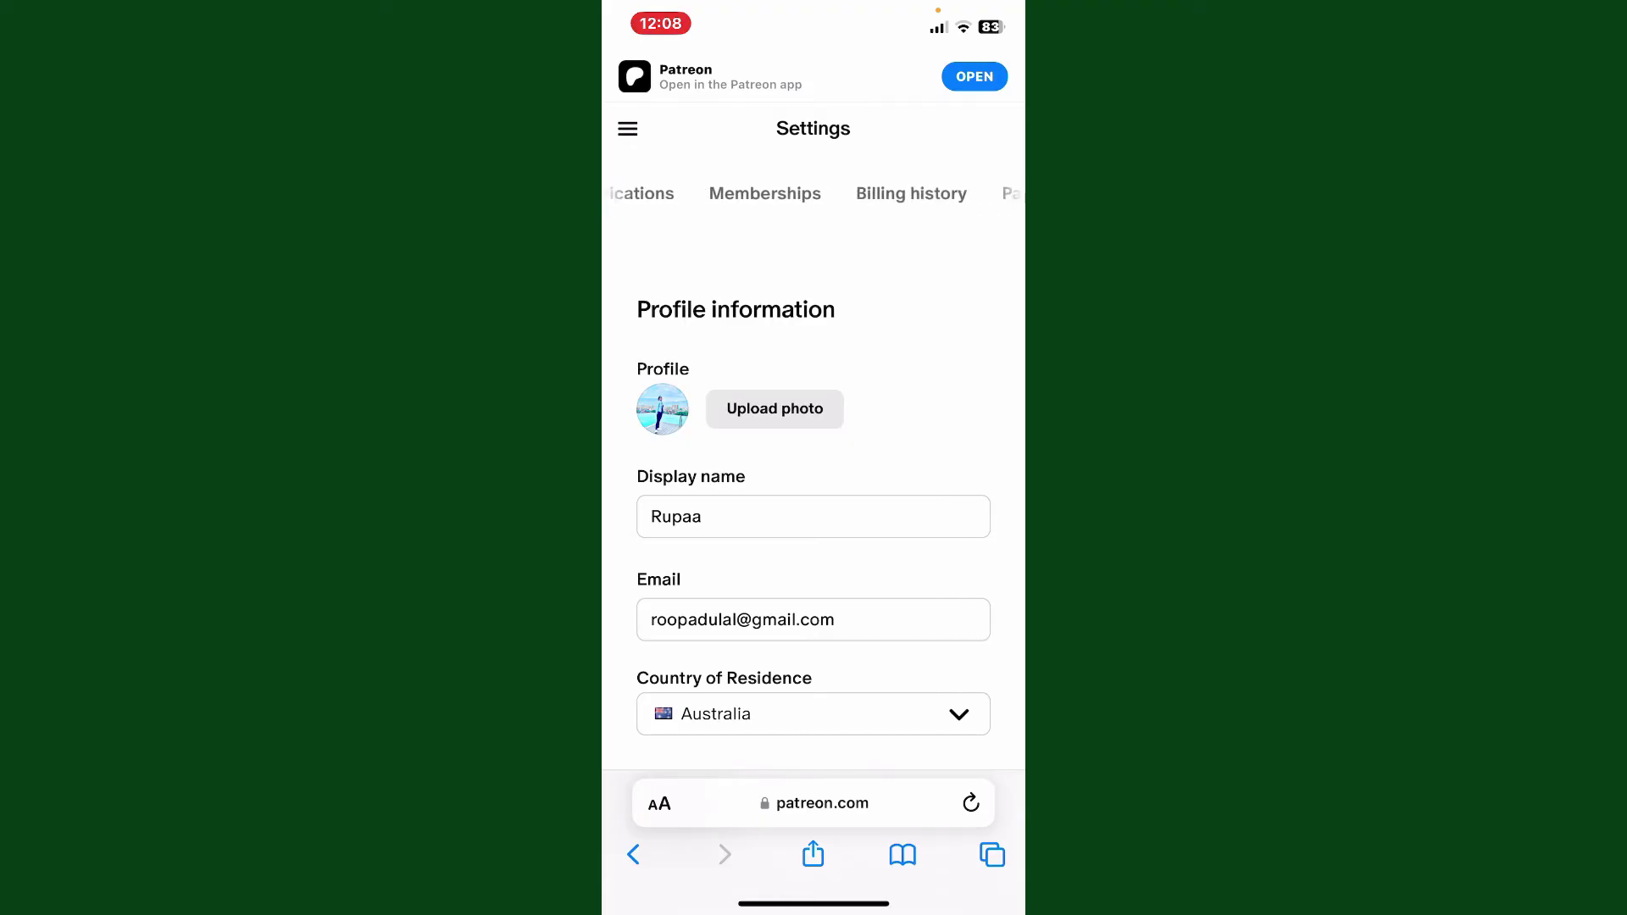
{"action": "scroll", "coordinate": [815, 194], "scroll_direction": "right", "scroll_amount": 2}
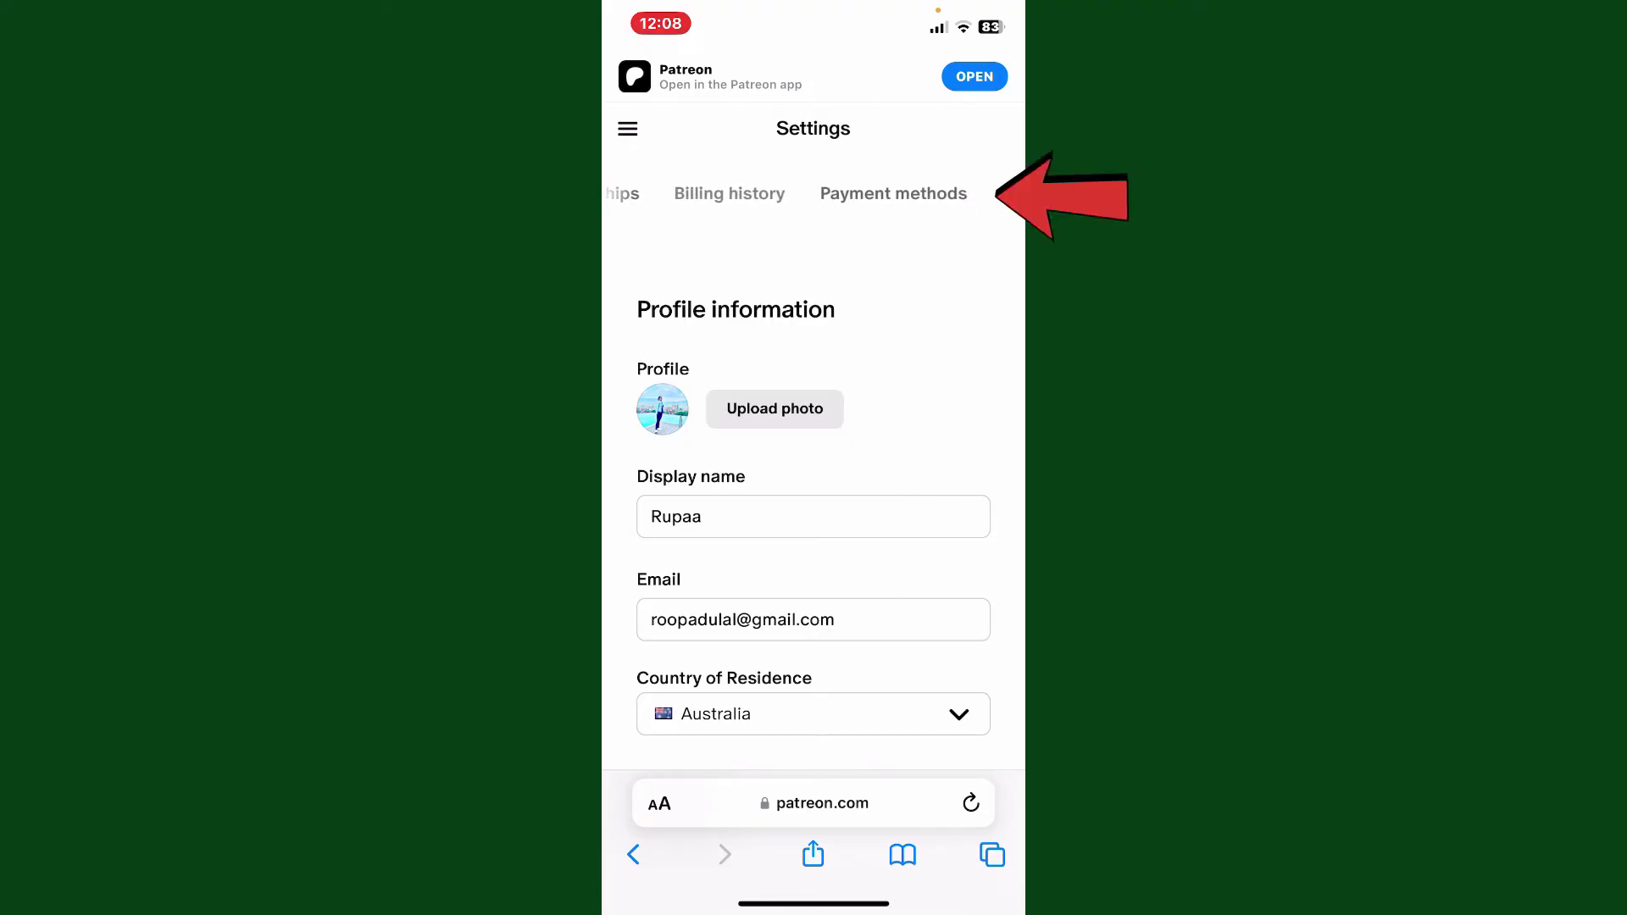
{"action": "left_click", "coordinate": [893, 194]}
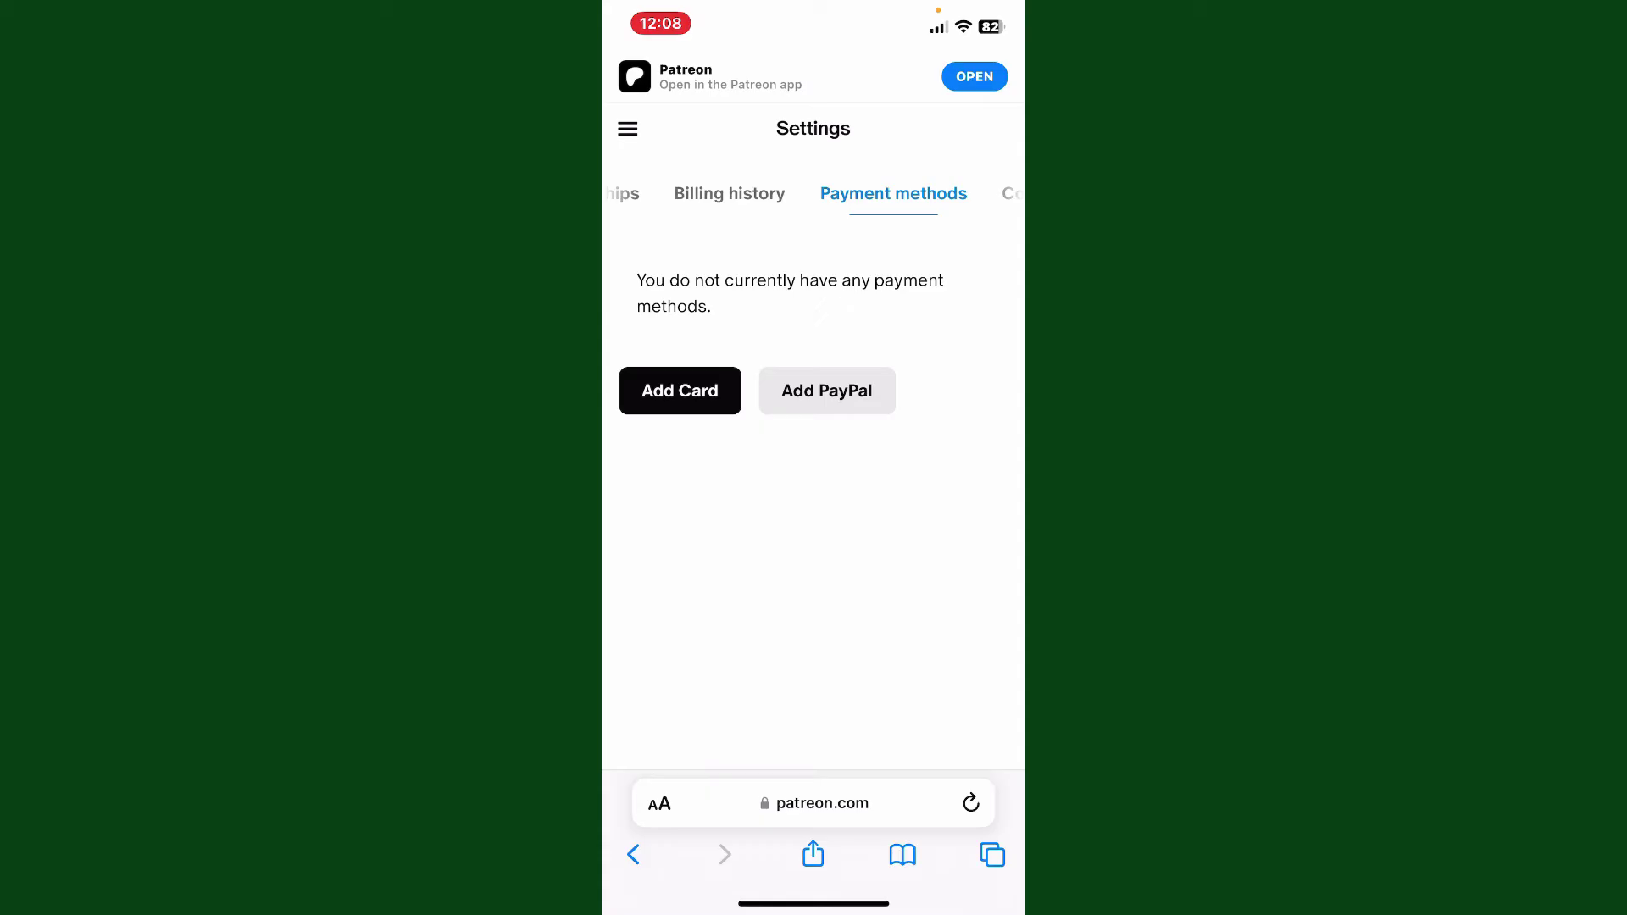
Step: Open the add-card form and autofill Name on card from the saved contact
{"action": "left_click", "coordinate": [680, 390]}
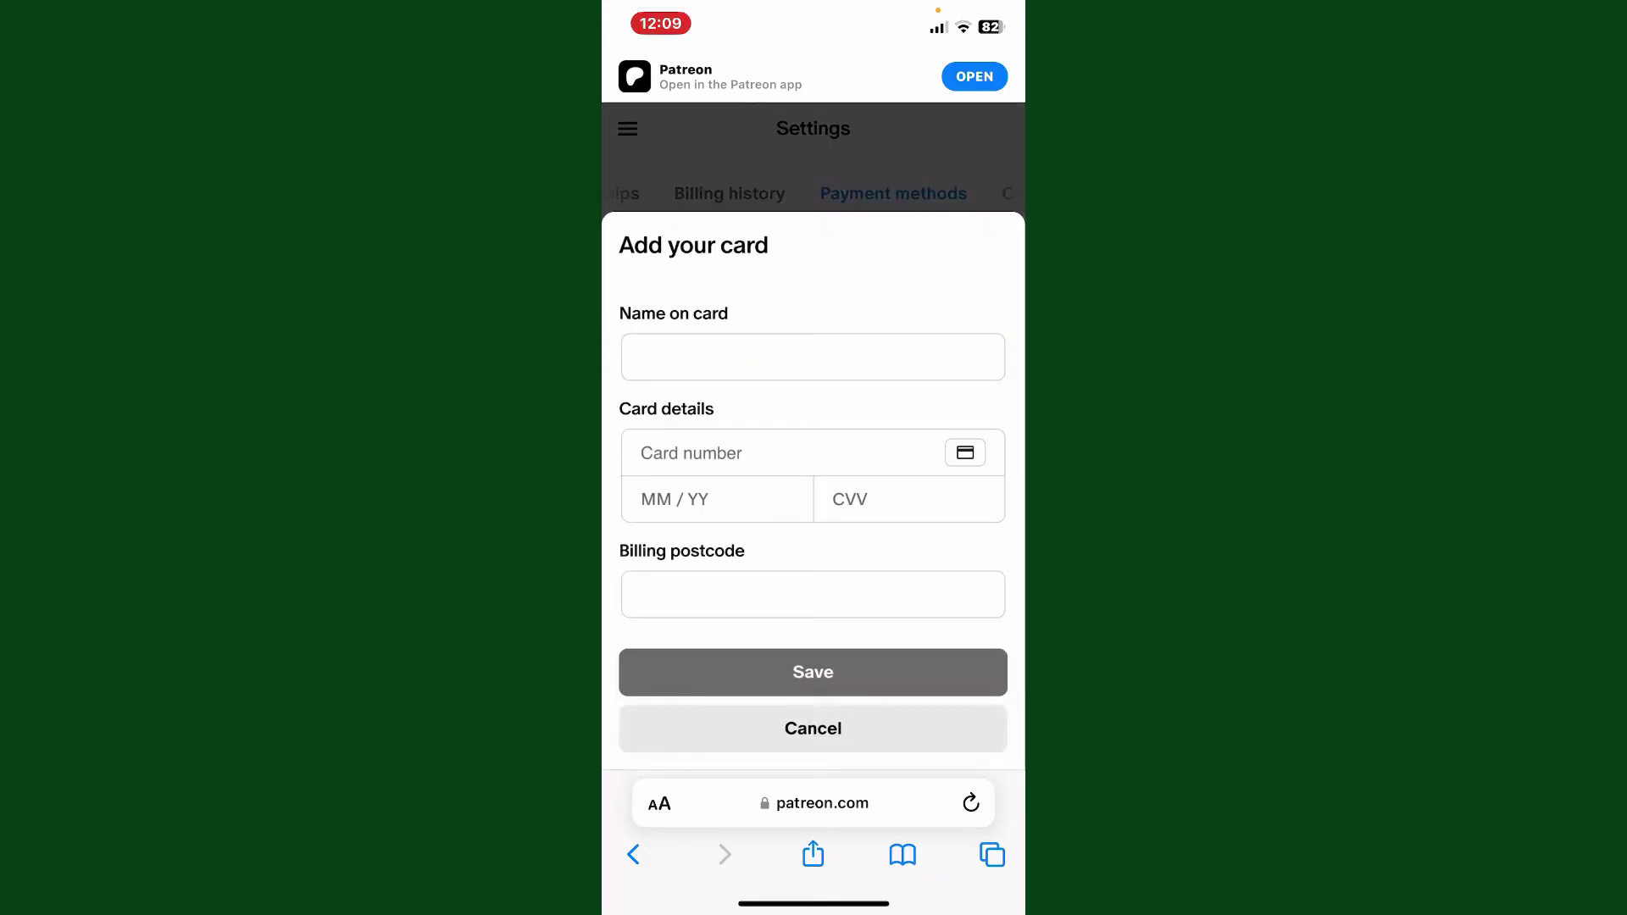
{"action": "left_click", "coordinate": [812, 357]}
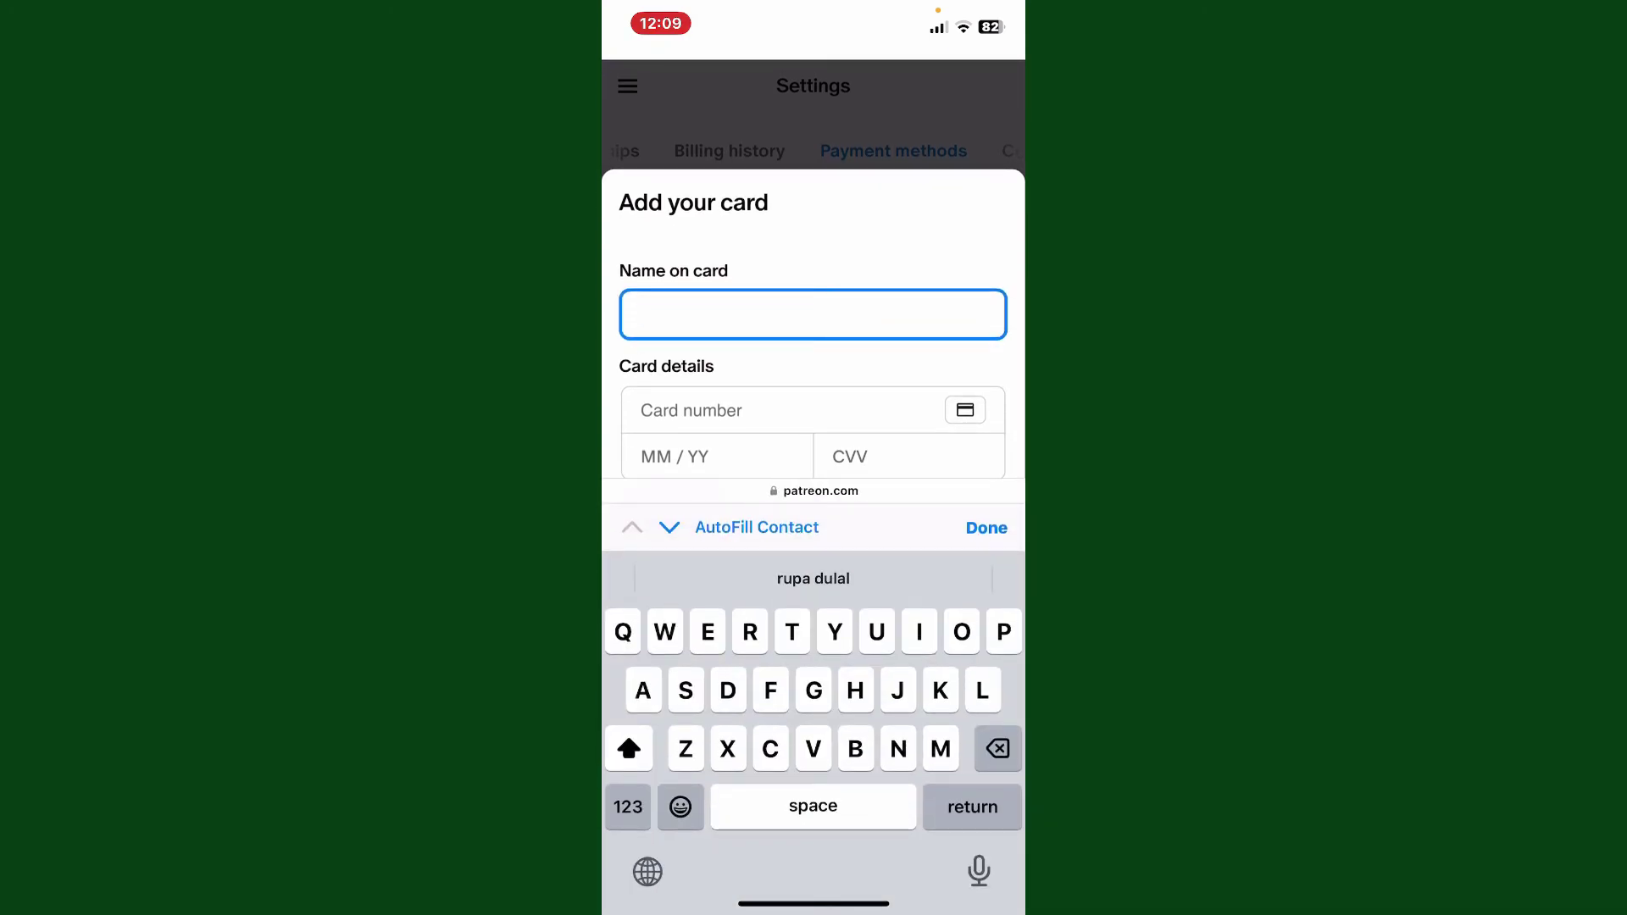
{"action": "left_click", "coordinate": [813, 579]}
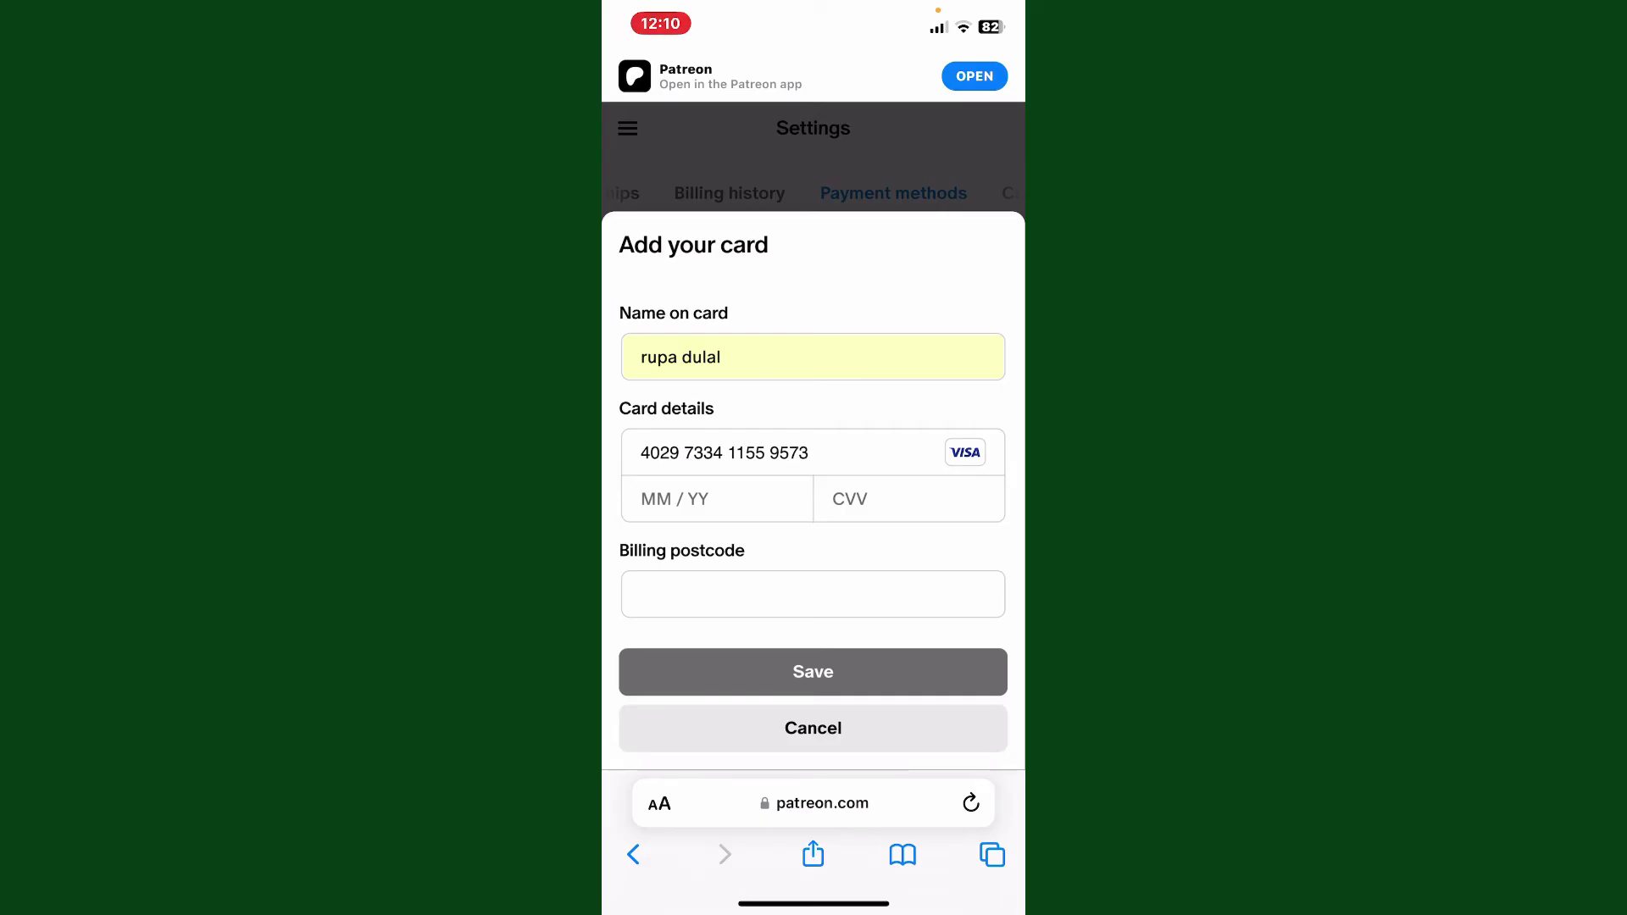
Step: Enter the card's expiry date, CVV and billing postcode
{"action": "left_click", "coordinate": [716, 499]}
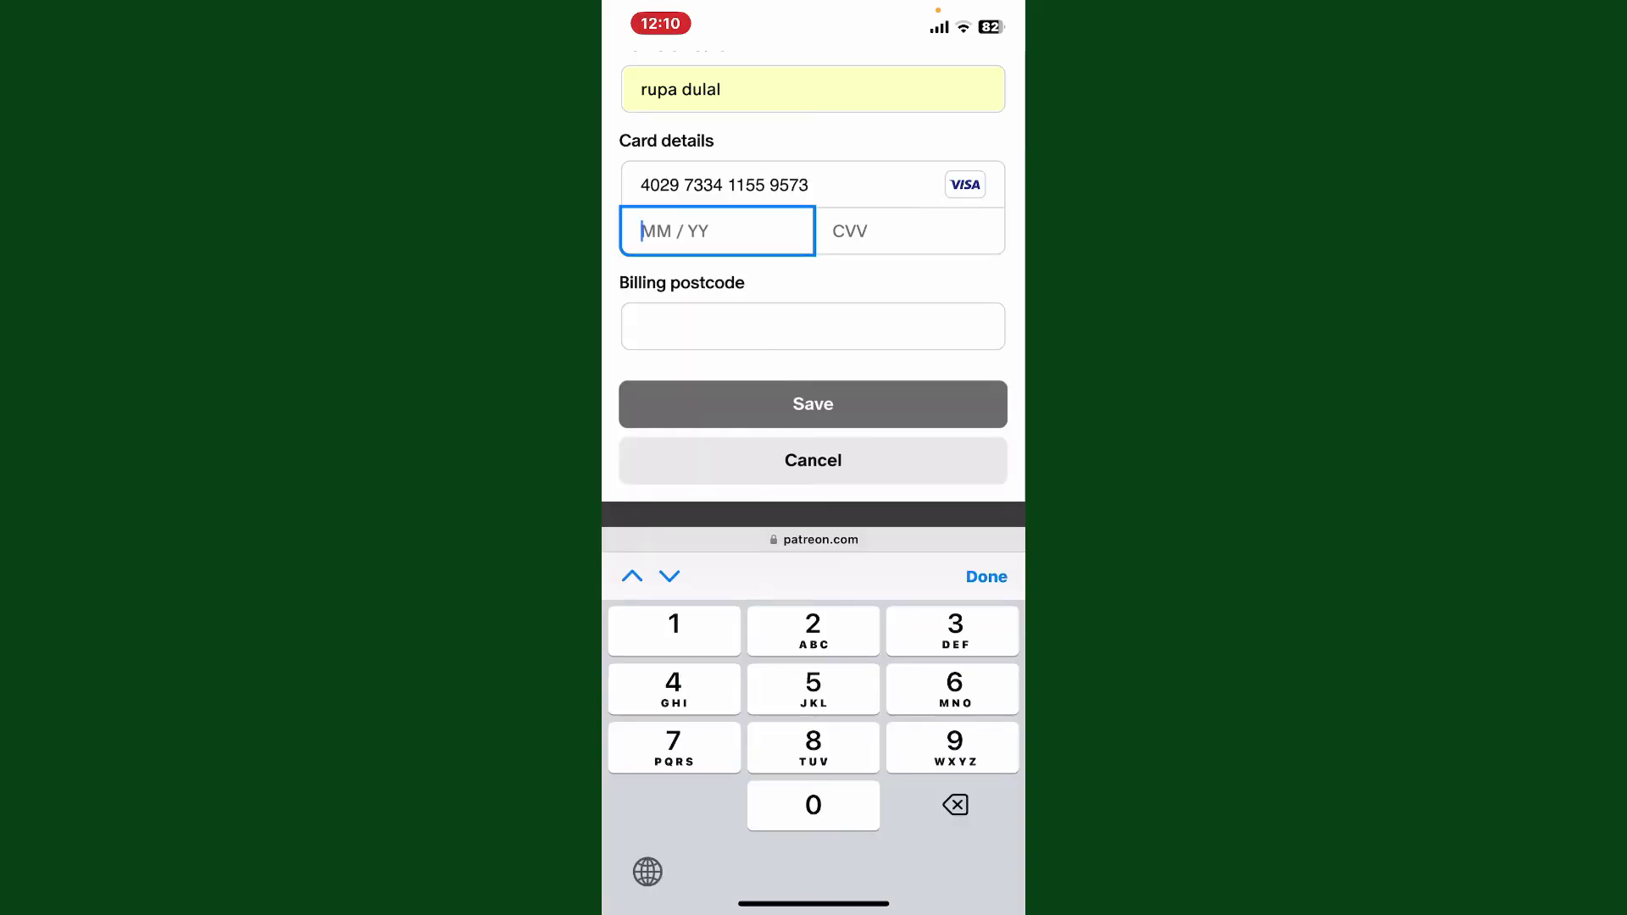
{"action": "type", "text": "0727"}
{"action": "left_click", "coordinate": [912, 231]}
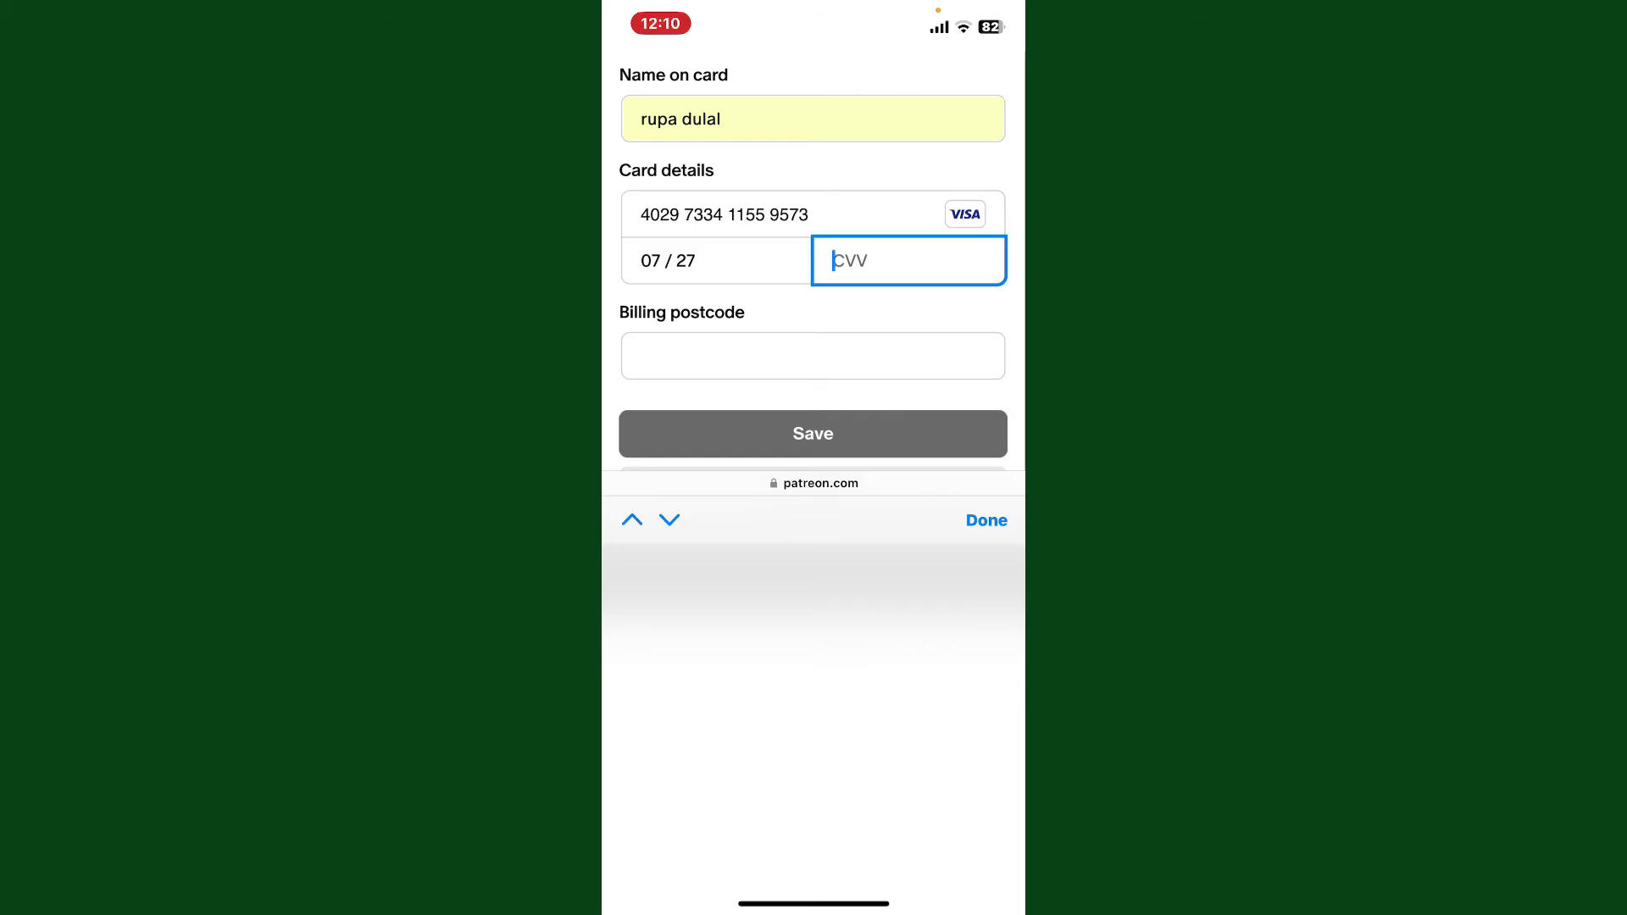
{"action": "left_click", "coordinate": [812, 357]}
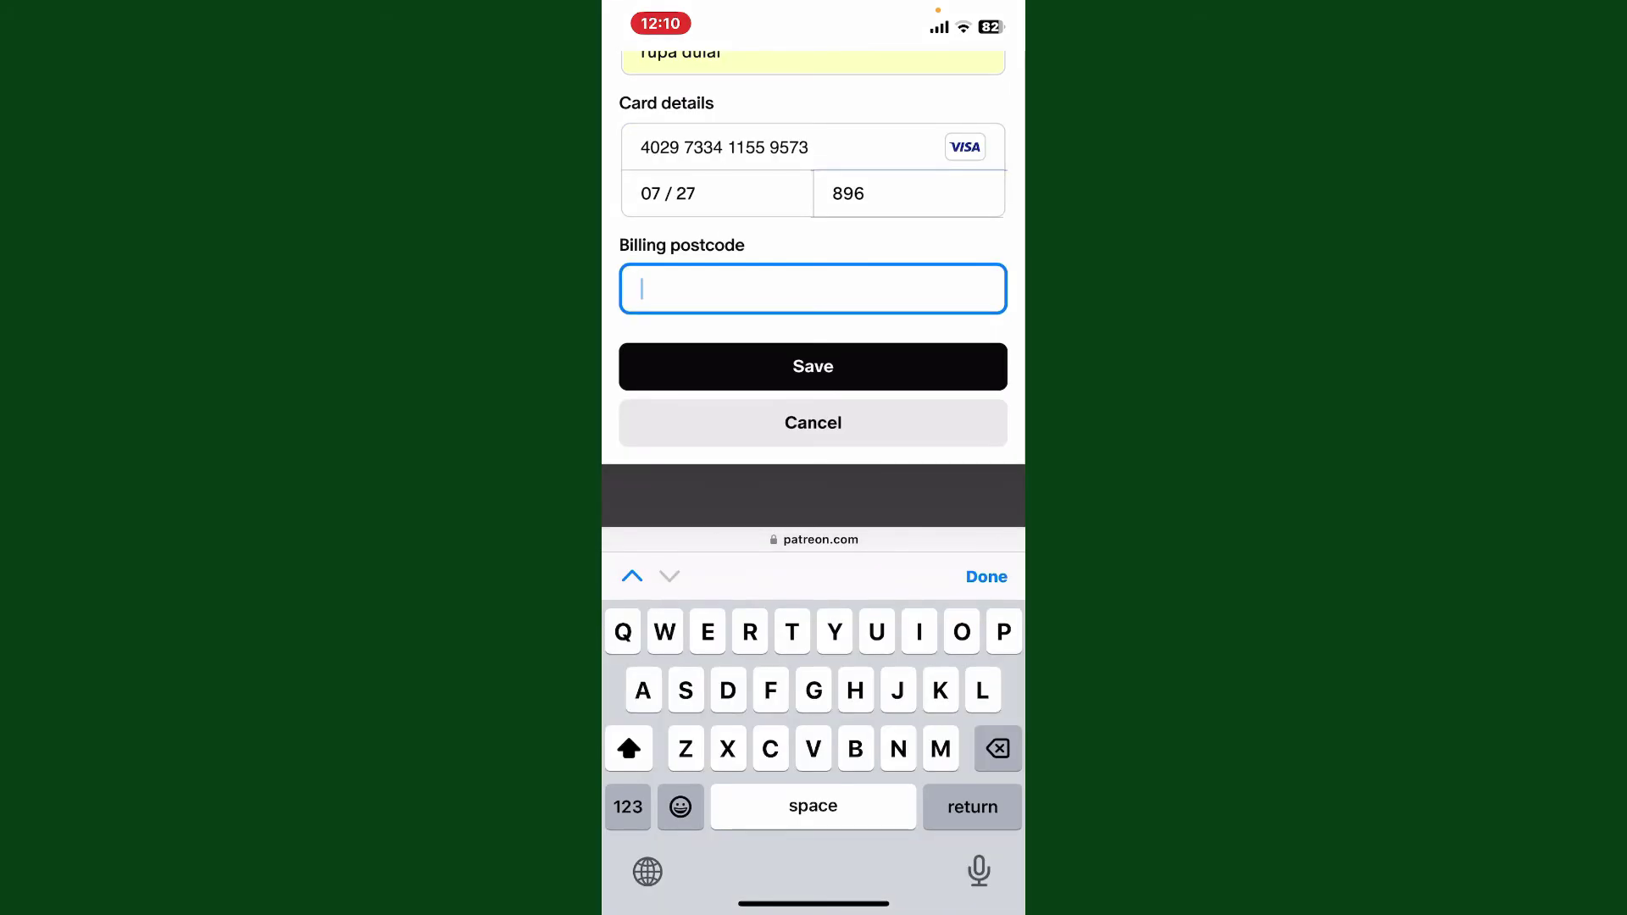
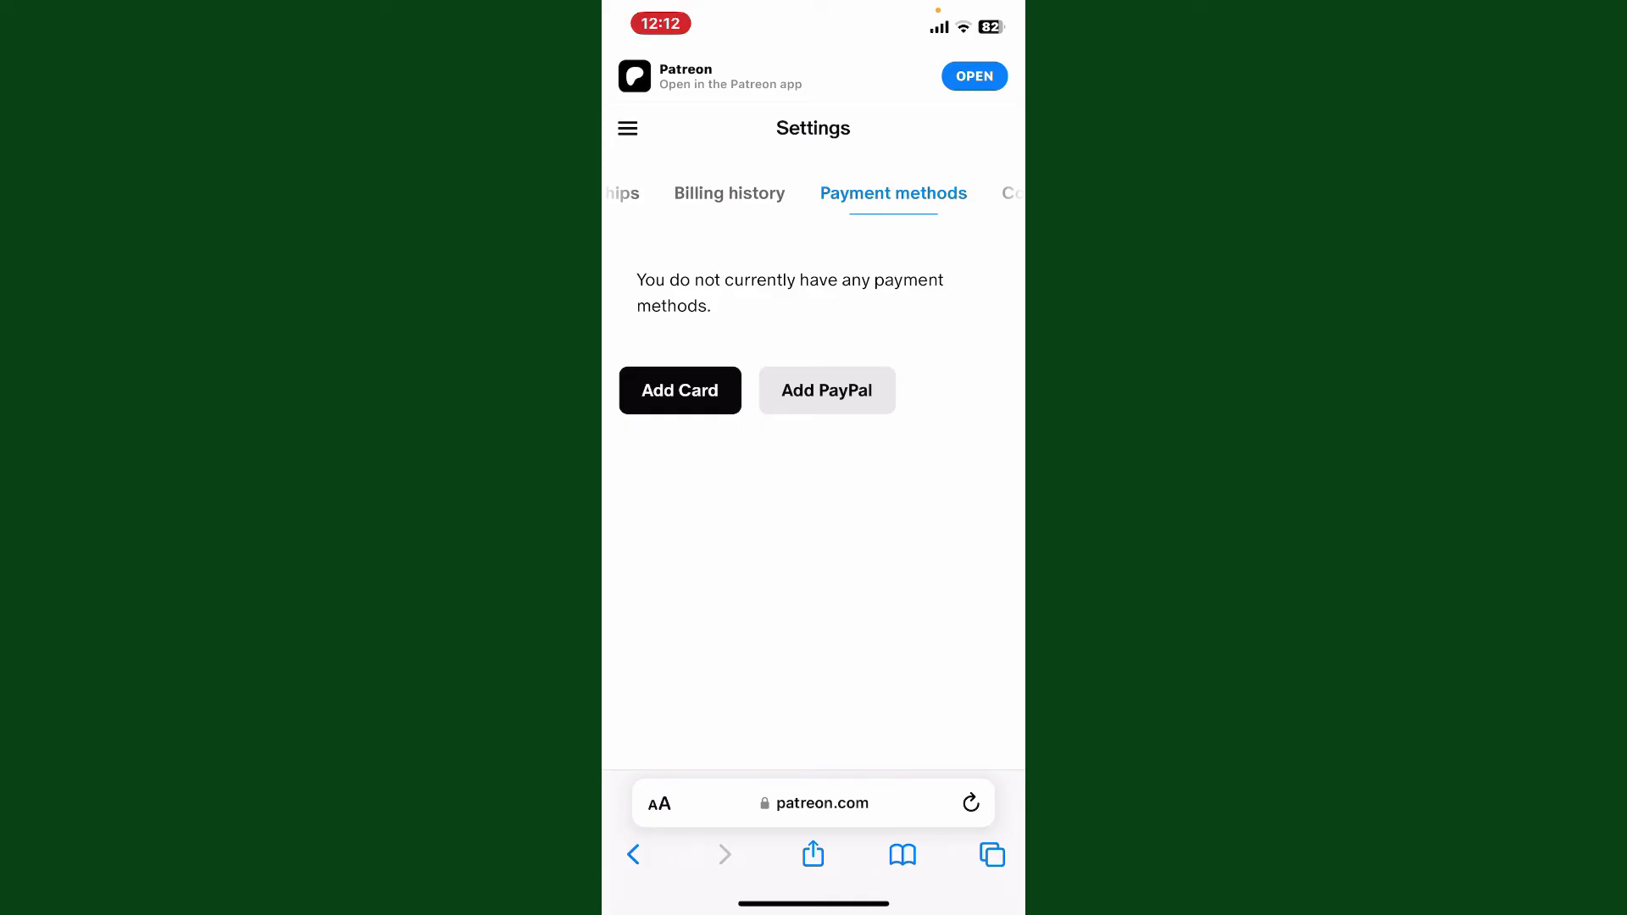
Step: Swipe up from the bottom edge to leave Safari for the home screen app grid
{"action": "left_click_drag", "start_coordinate": [814, 905], "coordinate": [814, 508]}
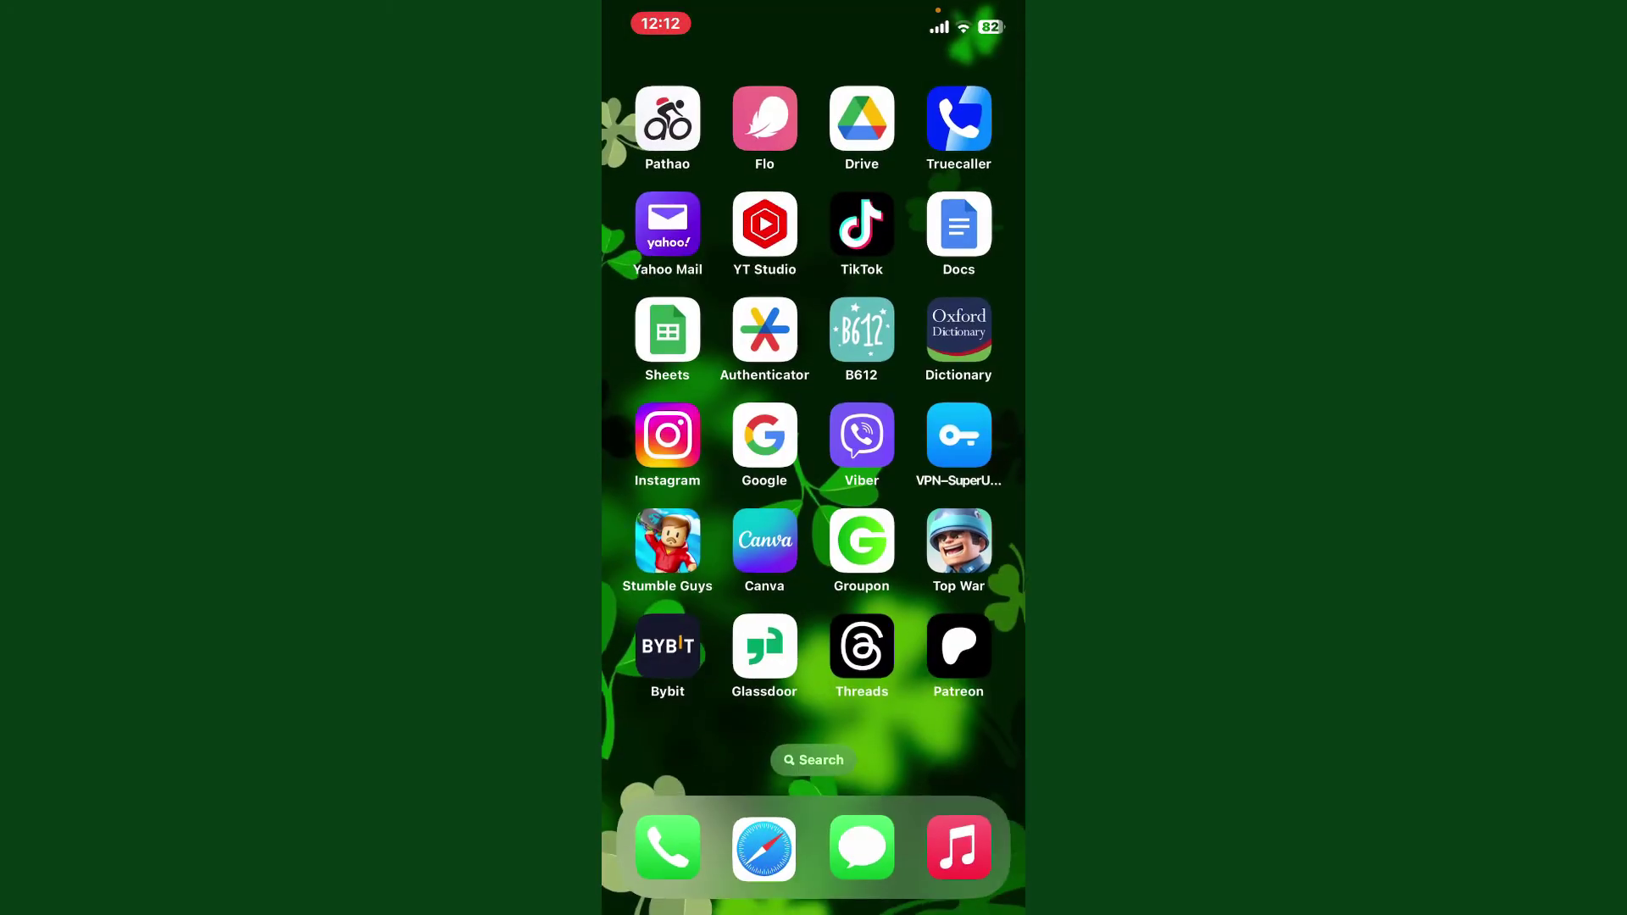